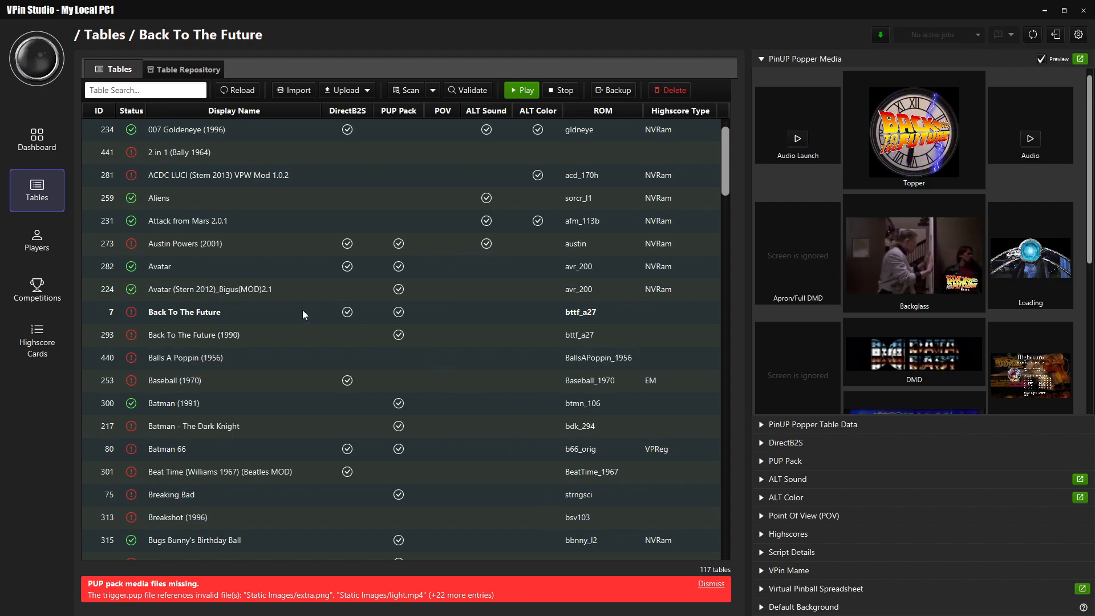
Dismiss the missing PUP pack media files validation for the Back To The Future table.
{"action": "left_click", "coordinate": [711, 584]}
{"action": "left_click", "coordinate": [696, 272]}
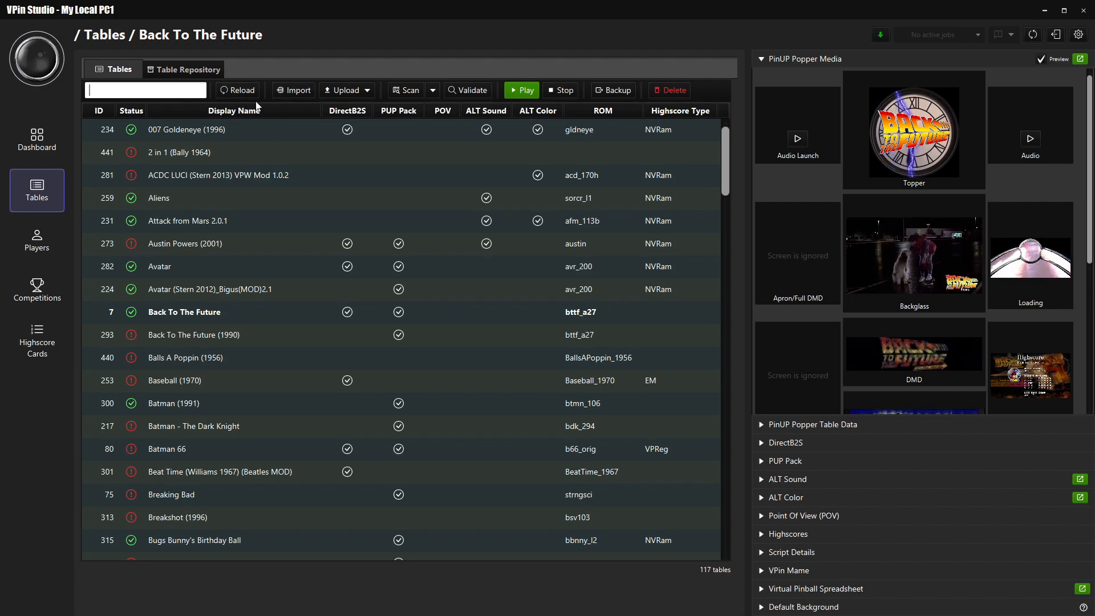
Import the table file Star Trek (2003).vpx into PinUP Popper.
{"action": "left_click", "coordinate": [297, 96]}
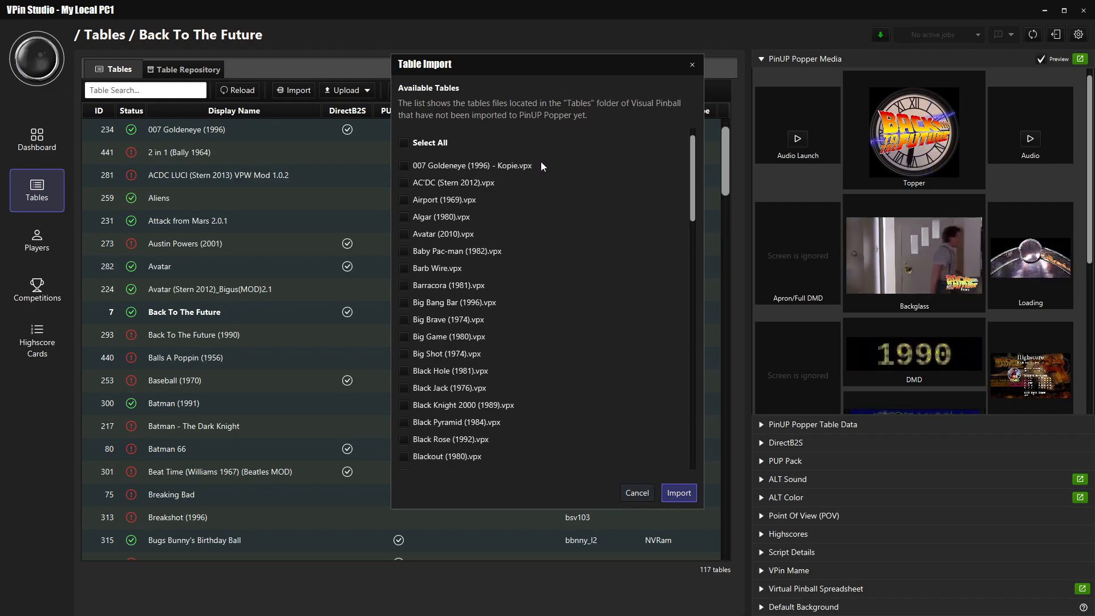
{"action": "left_click_drag", "start_coordinate": [691, 142], "coordinate": [712, 406]}
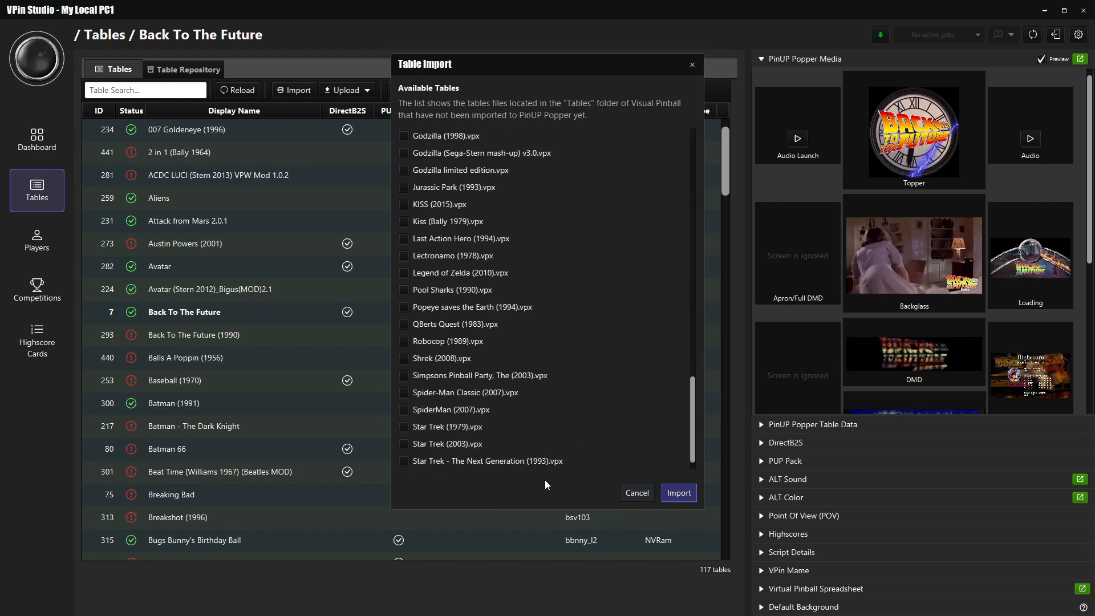
{"action": "left_click", "coordinate": [403, 446]}
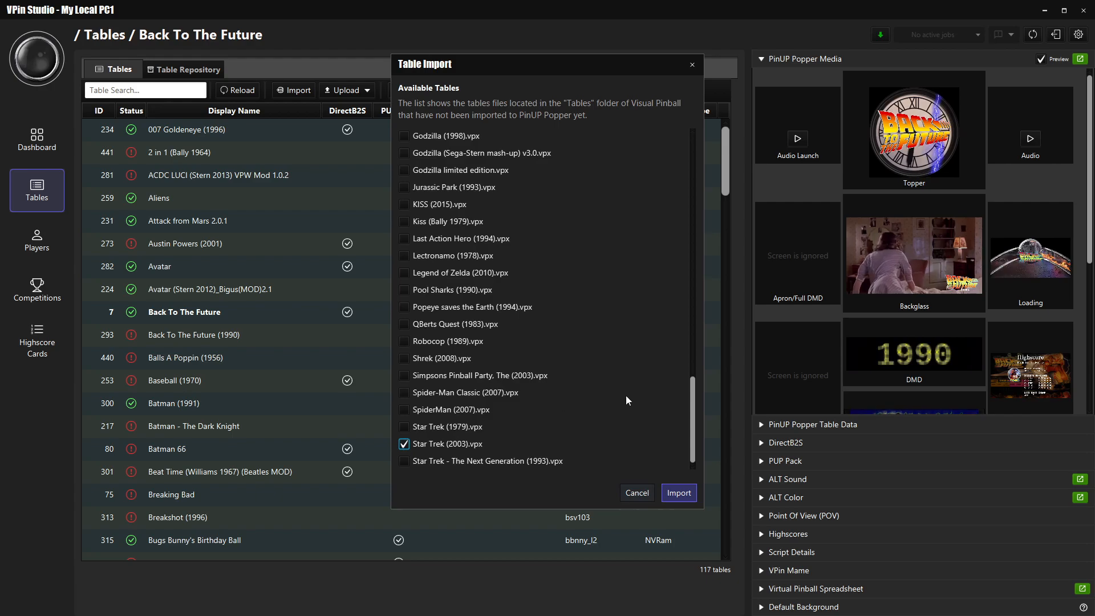
{"action": "left_click", "coordinate": [680, 494]}
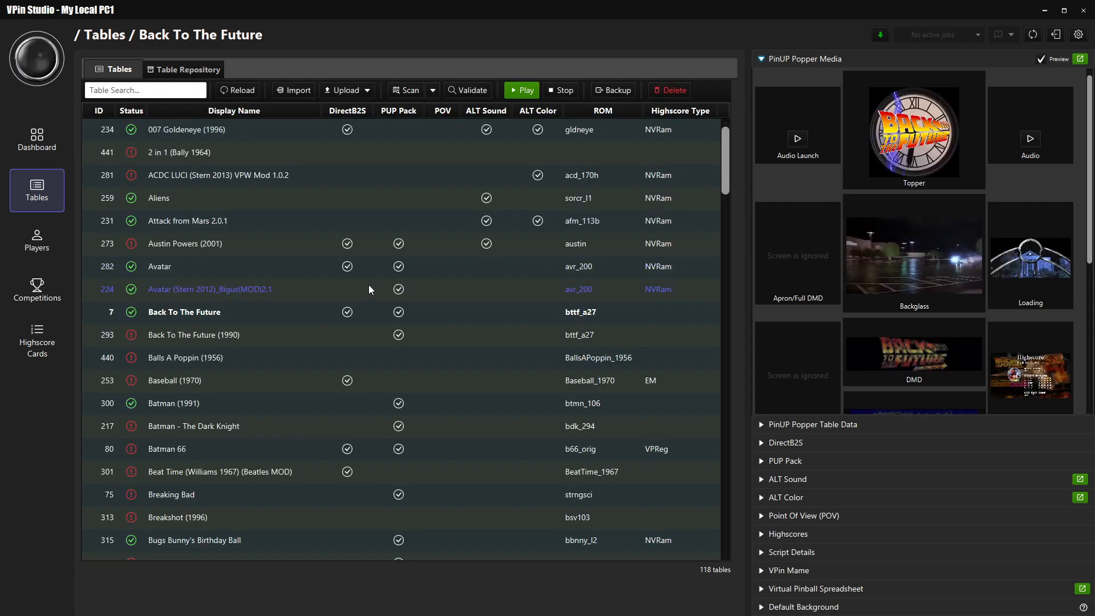
Filter the table list by "star" to find the imported Star Trek (2003) table.
{"action": "left_click_drag", "start_coordinate": [727, 150], "coordinate": [729, 443]}
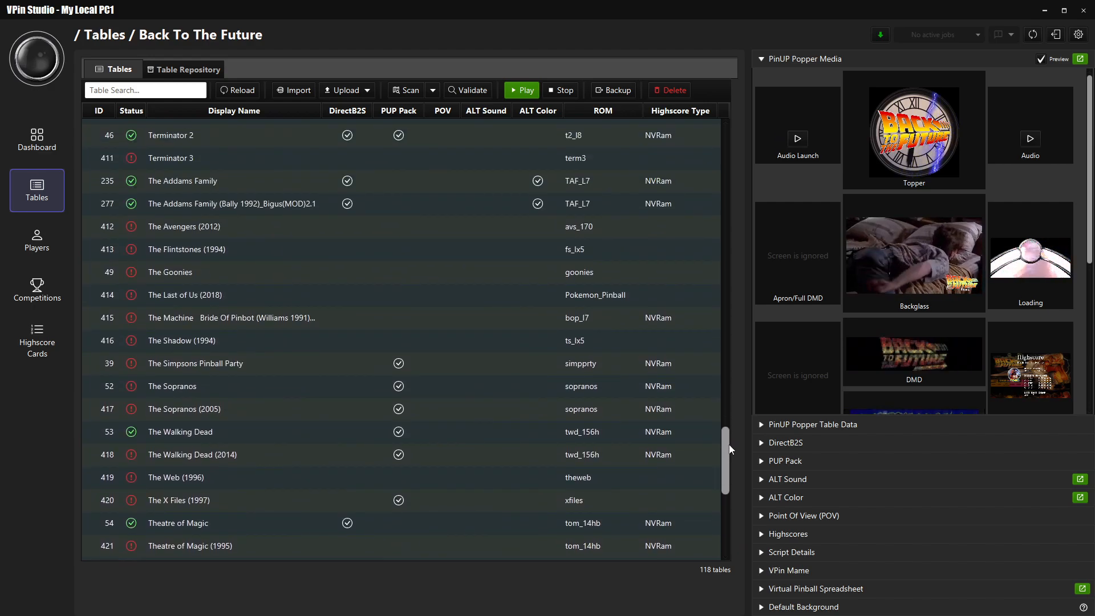
{"action": "left_click", "coordinate": [139, 91]}
{"action": "type", "text": "stark"}
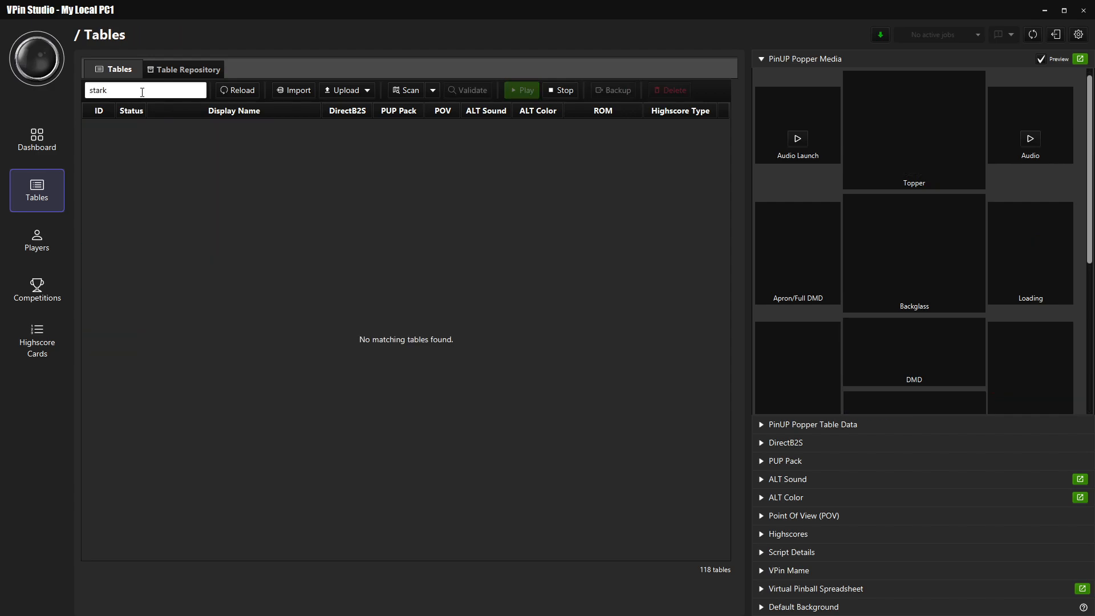
{"action": "key", "text": "BackSpace"}
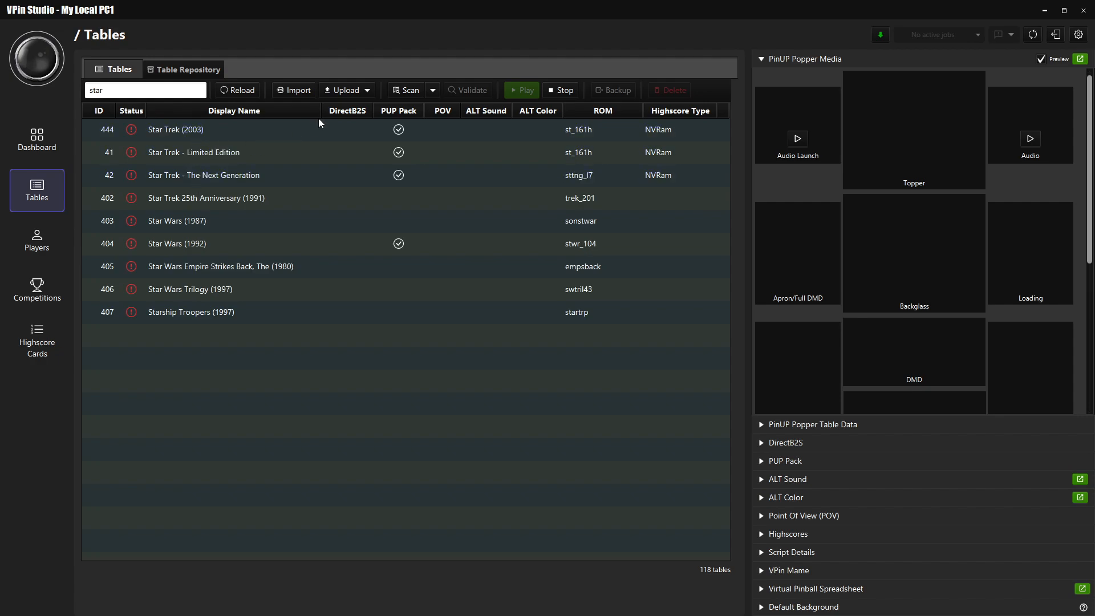
Review the ROM upload dialog and the VPX table upload options, closing both without uploading anything.
{"action": "left_click", "coordinate": [354, 93]}
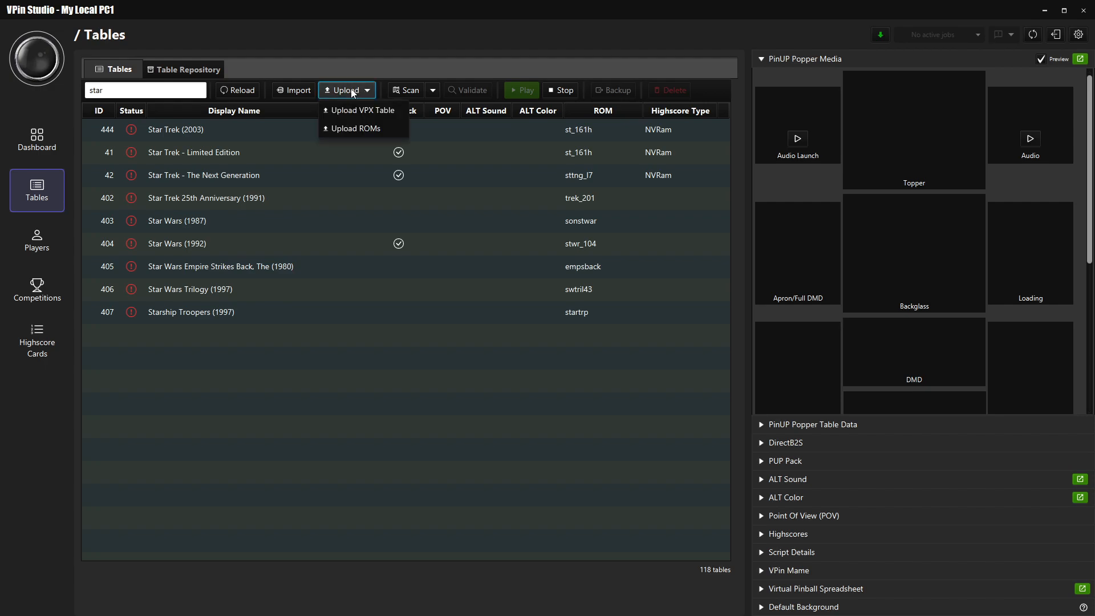
{"action": "left_click", "coordinate": [382, 128]}
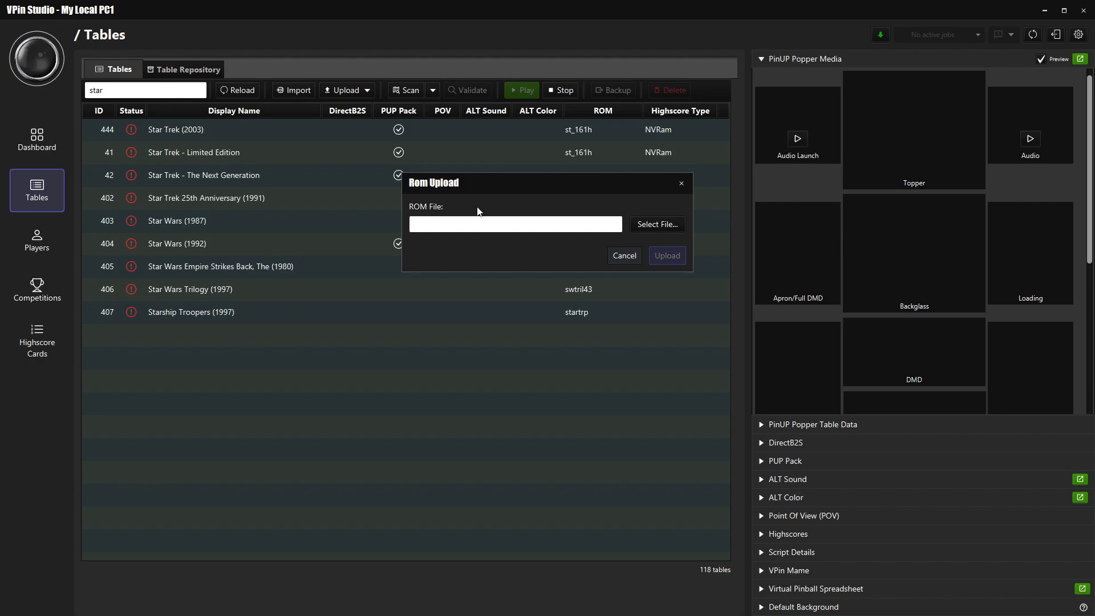
{"action": "left_click", "coordinate": [622, 257]}
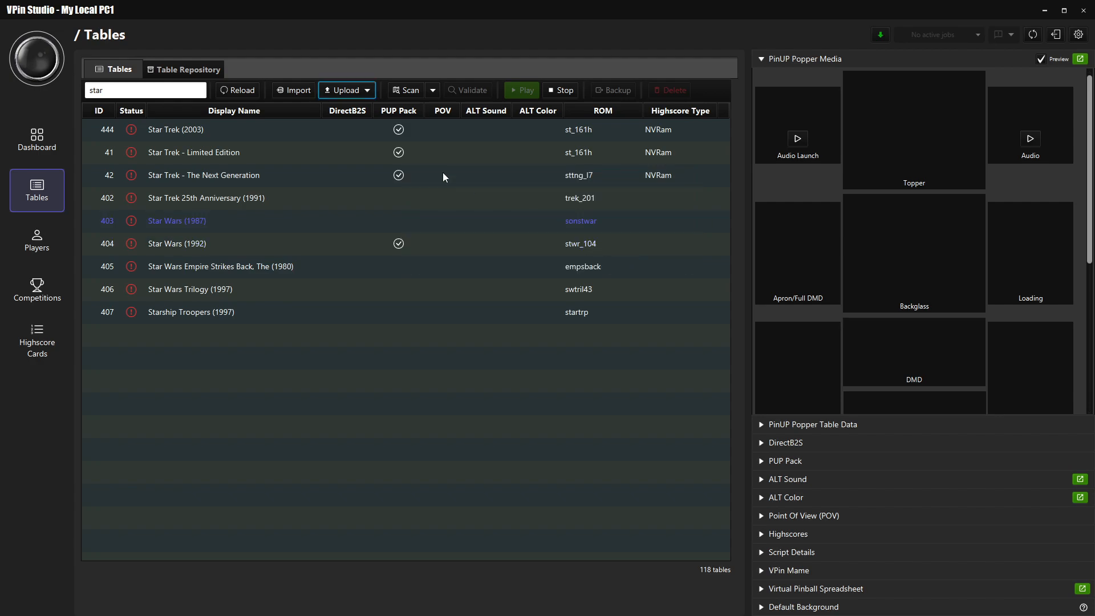
{"action": "left_click", "coordinate": [369, 89]}
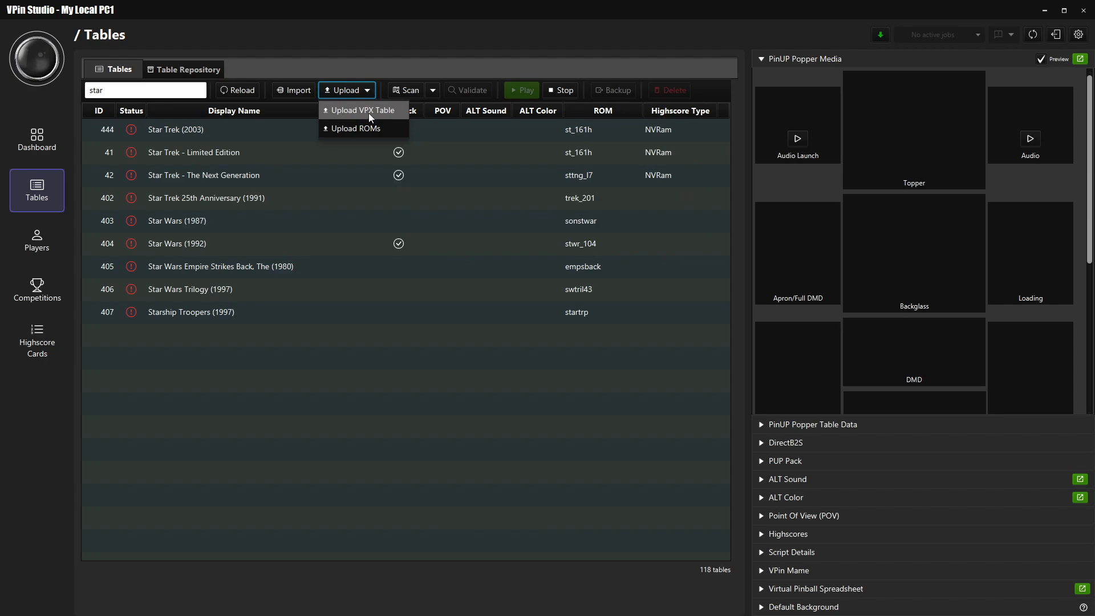
{"action": "left_click", "coordinate": [369, 111]}
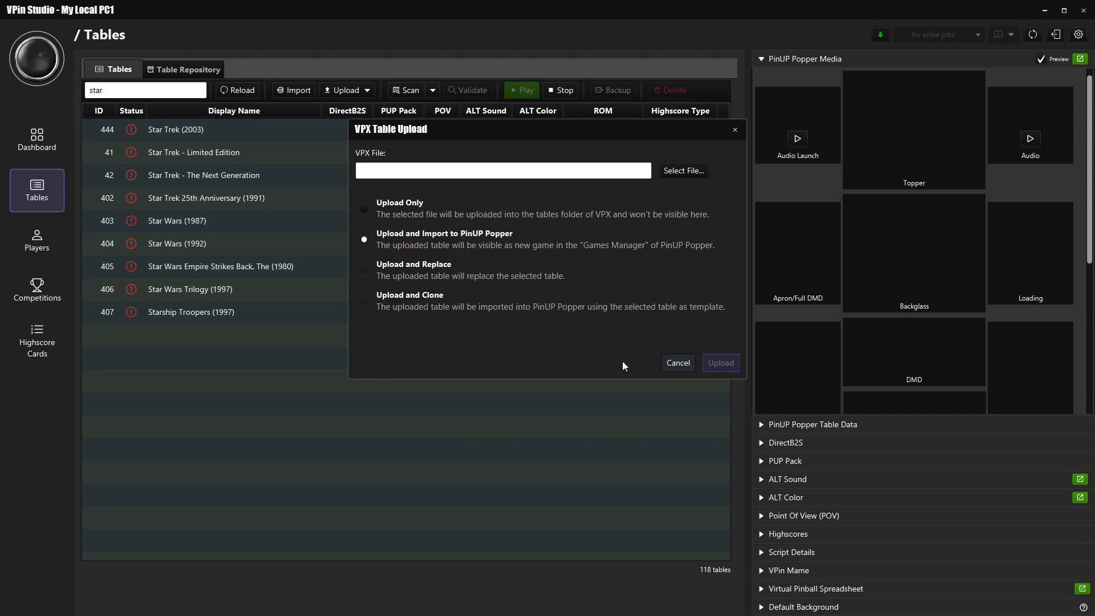
{"action": "left_click", "coordinate": [678, 363]}
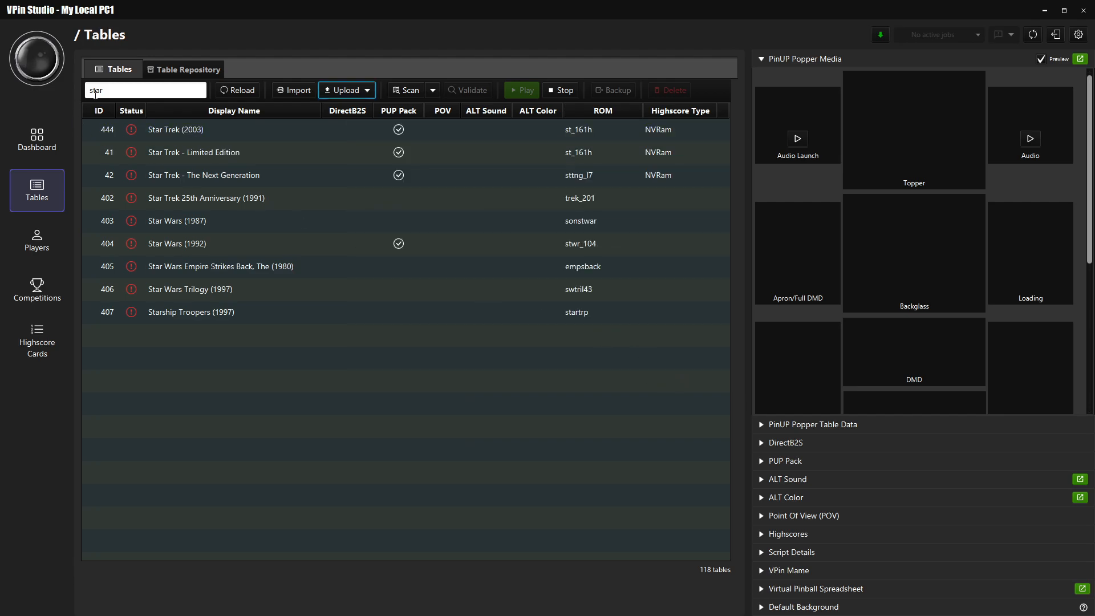
Filter the tables by "time" and delete TimeLord3.0.5c from PinUP Popper only, keeping its files.
{"action": "type", "text": "t"}
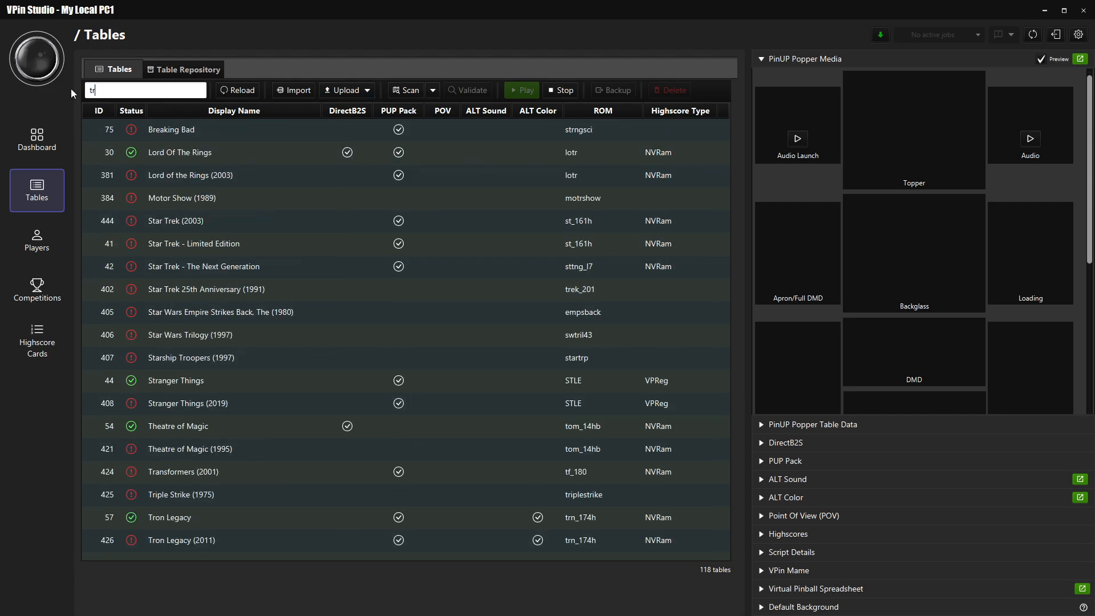
{"action": "type", "text": "ime"}
{"action": "left_click", "coordinate": [167, 220]}
{"action": "left_click", "coordinate": [163, 239]}
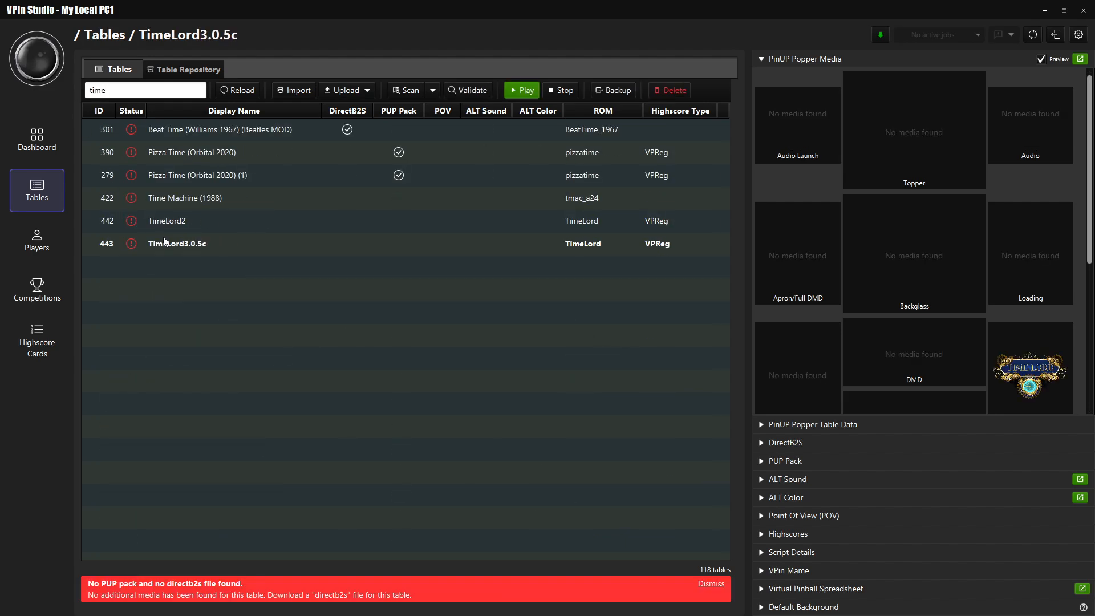
{"action": "left_click", "coordinate": [676, 93]}
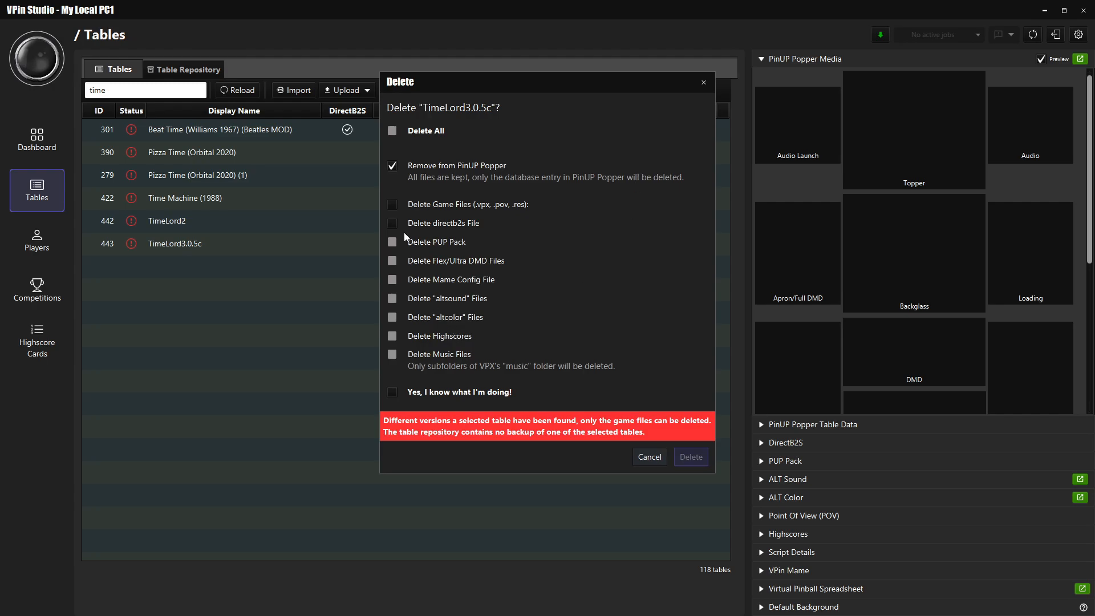
{"action": "left_click", "coordinate": [392, 392]}
{"action": "left_click", "coordinate": [690, 457]}
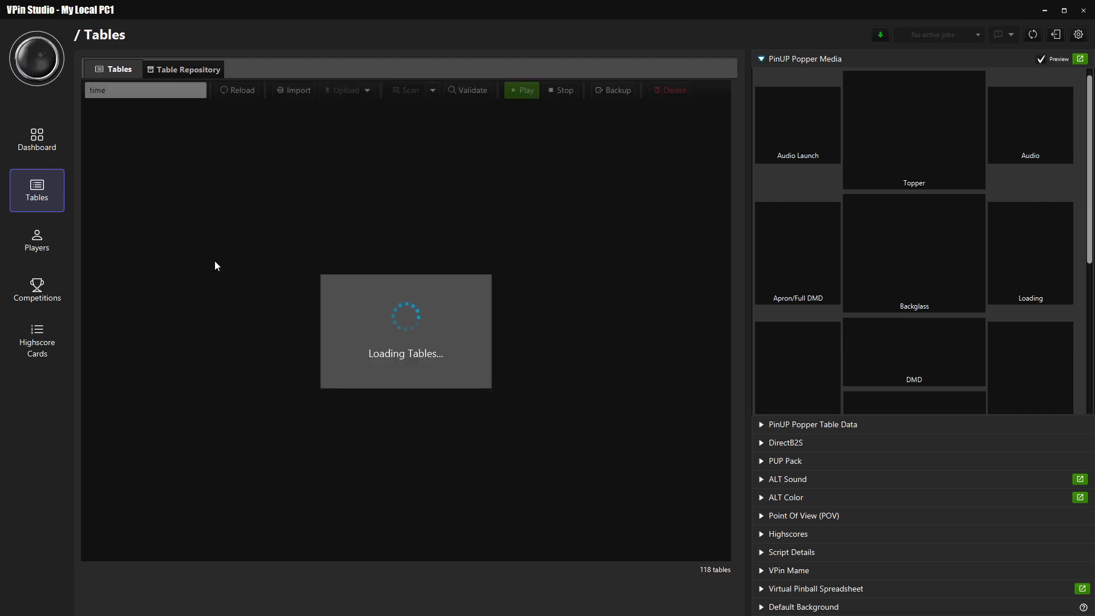
Upload TimeLord3.0.5c.vpx from the Downloads folder as a clone of the TimeLord2 table.
{"action": "left_click", "coordinate": [180, 223]}
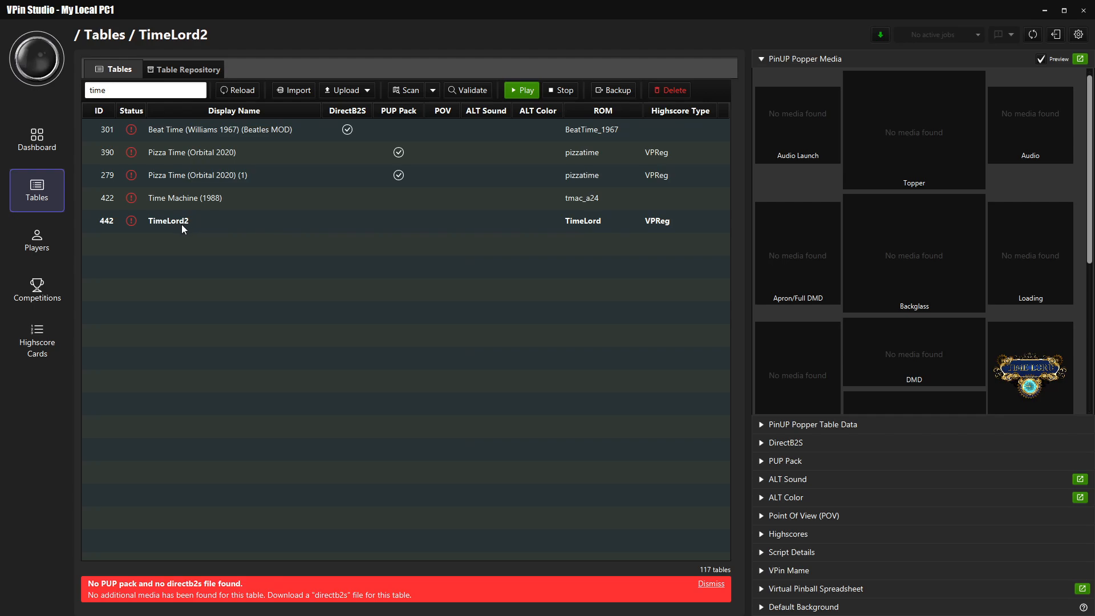
{"action": "left_click", "coordinate": [346, 91]}
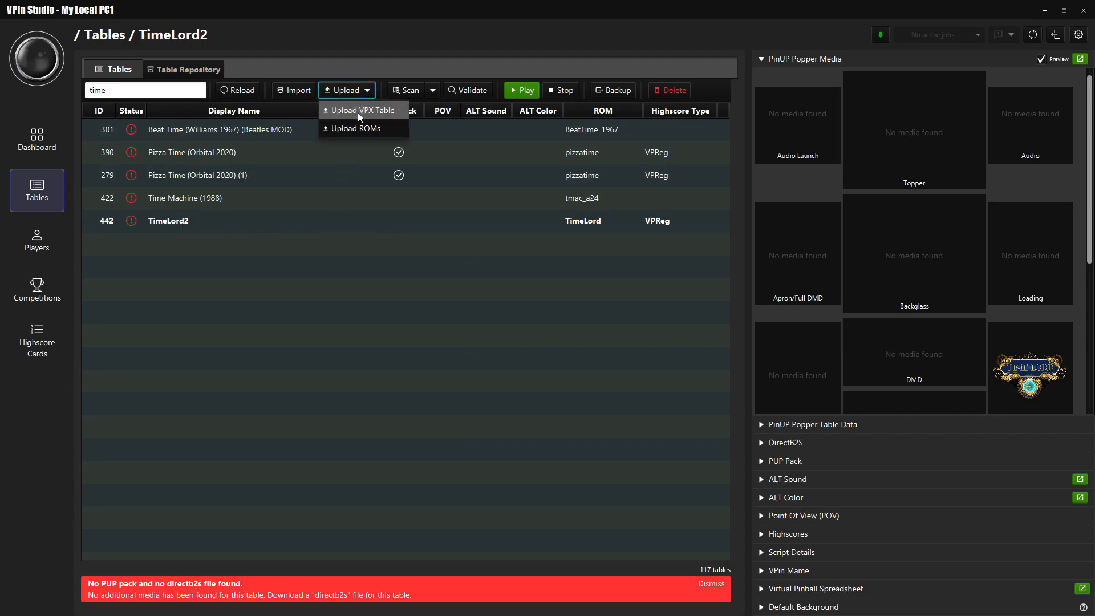
{"action": "left_click", "coordinate": [358, 112]}
{"action": "left_click", "coordinate": [676, 171]}
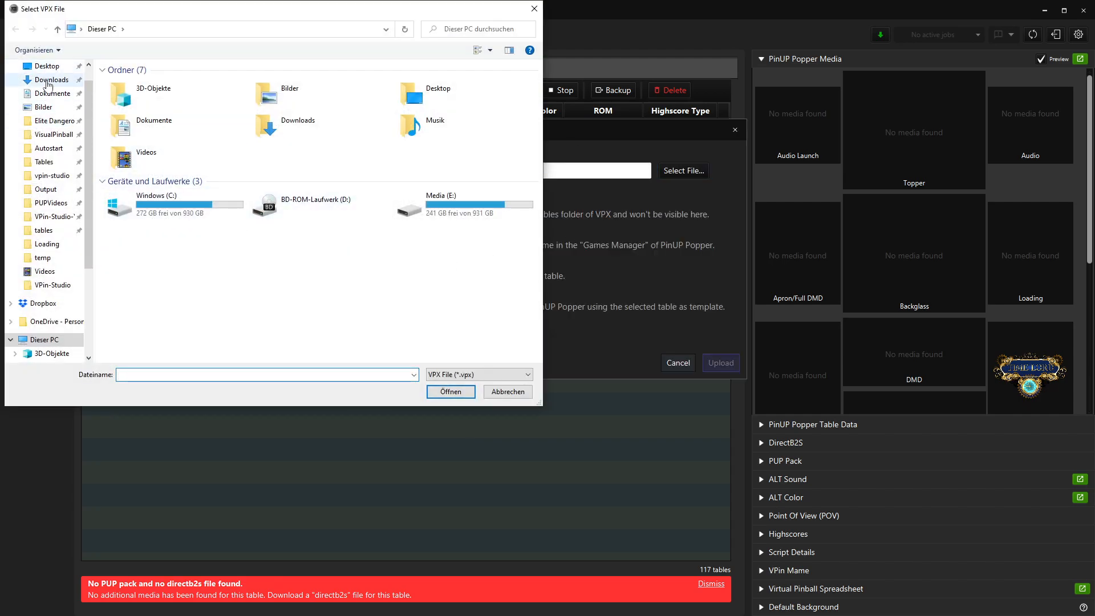
{"action": "left_click", "coordinate": [52, 79]}
{"action": "double_click", "coordinate": [194, 104]}
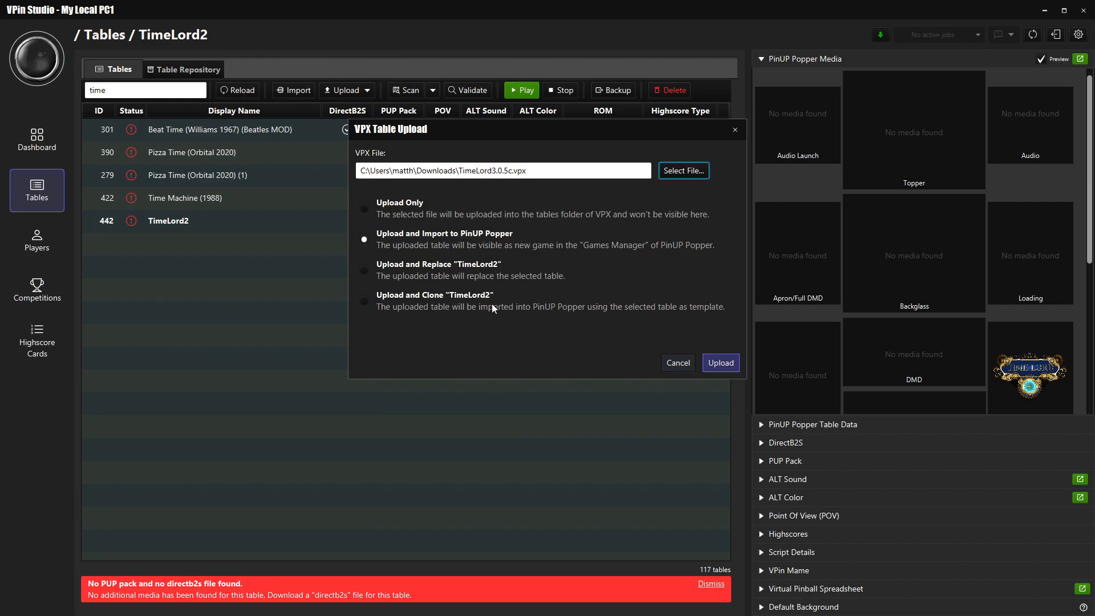
{"action": "left_click", "coordinate": [363, 302]}
{"action": "left_click", "coordinate": [725, 365]}
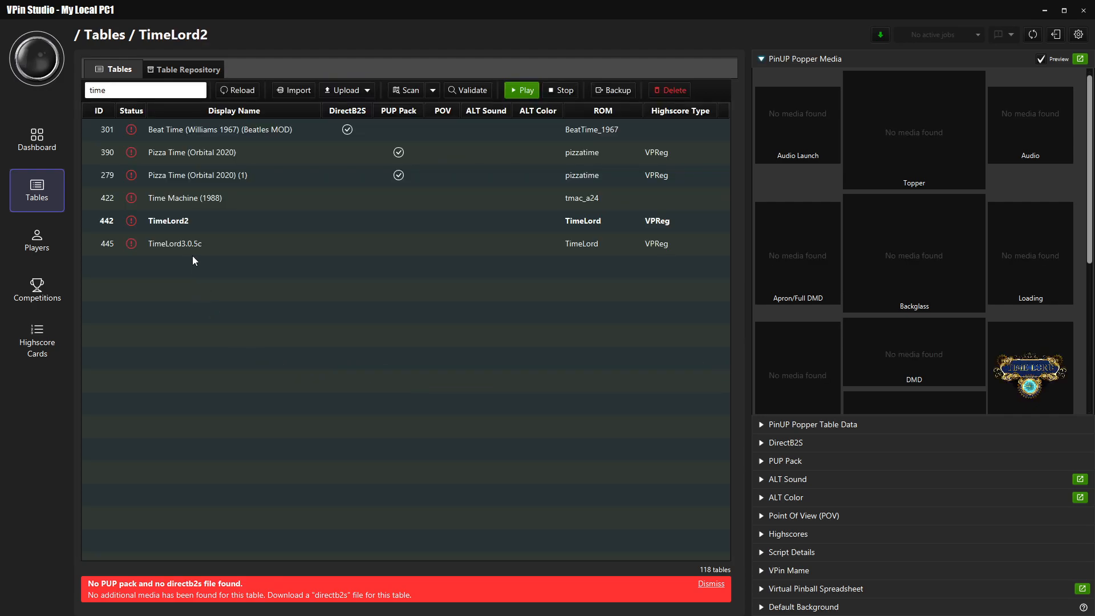
Compare the PinUP Popper media of the cloned TimeLord3.0.5c table with that of TimeLord2.
{"action": "left_click", "coordinate": [187, 245]}
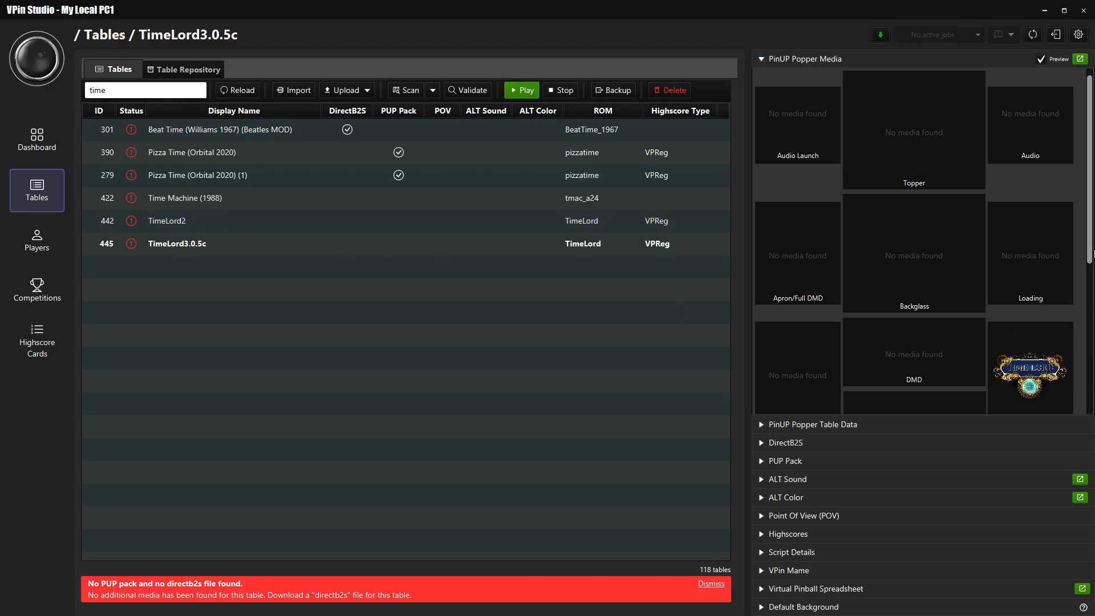
{"action": "scroll", "coordinate": [1012, 198], "scroll_direction": "down", "scroll_amount": 5}
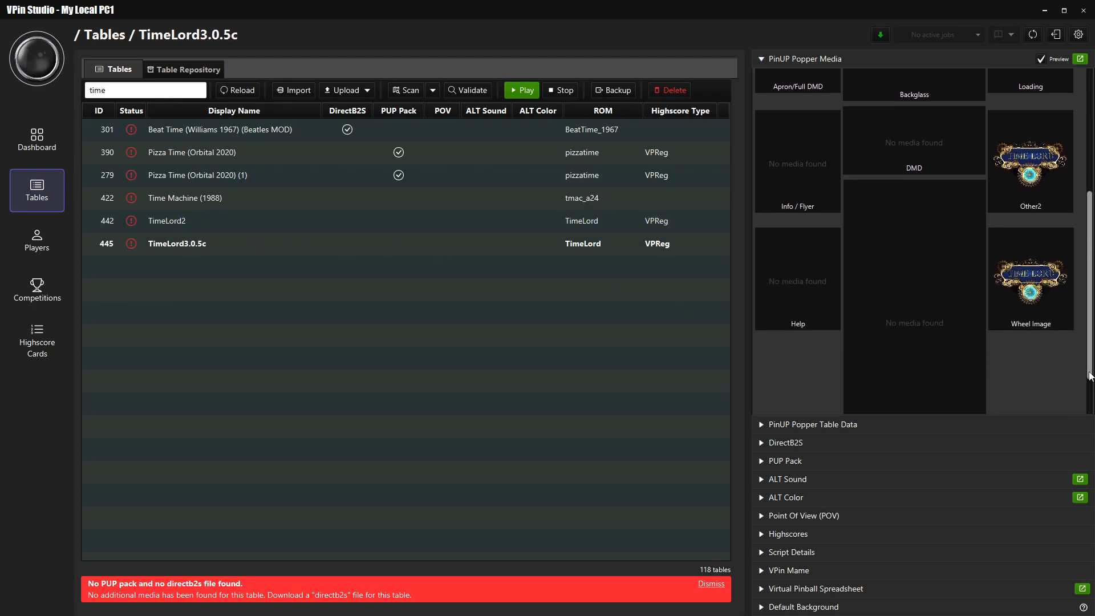
{"action": "left_click", "coordinate": [155, 221]}
{"action": "left_click", "coordinate": [175, 245]}
{"action": "left_click", "coordinate": [184, 221]}
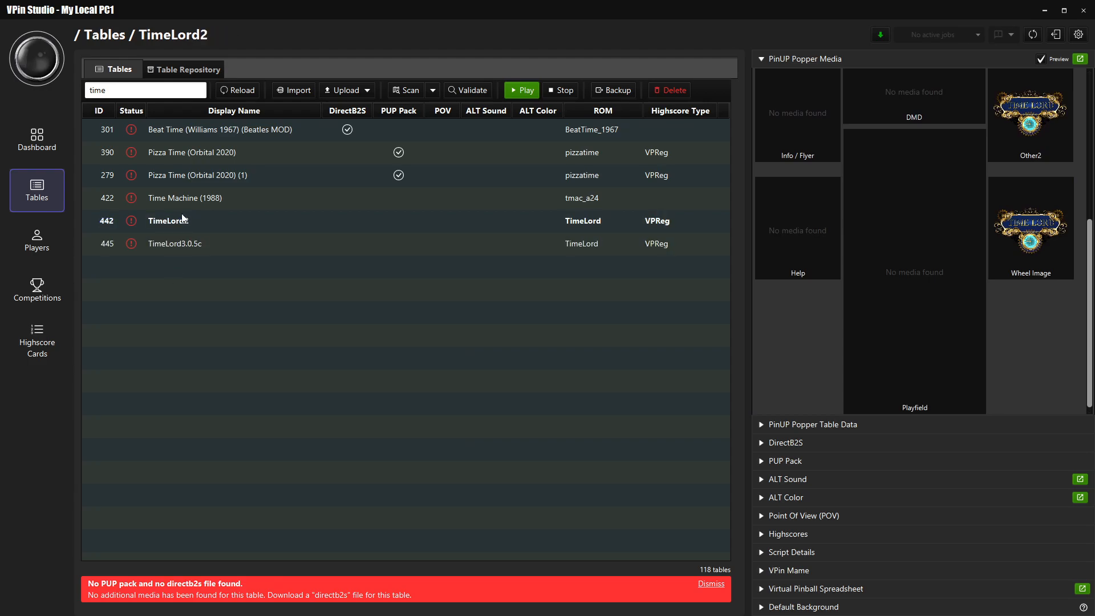
{"action": "left_click", "coordinate": [180, 245]}
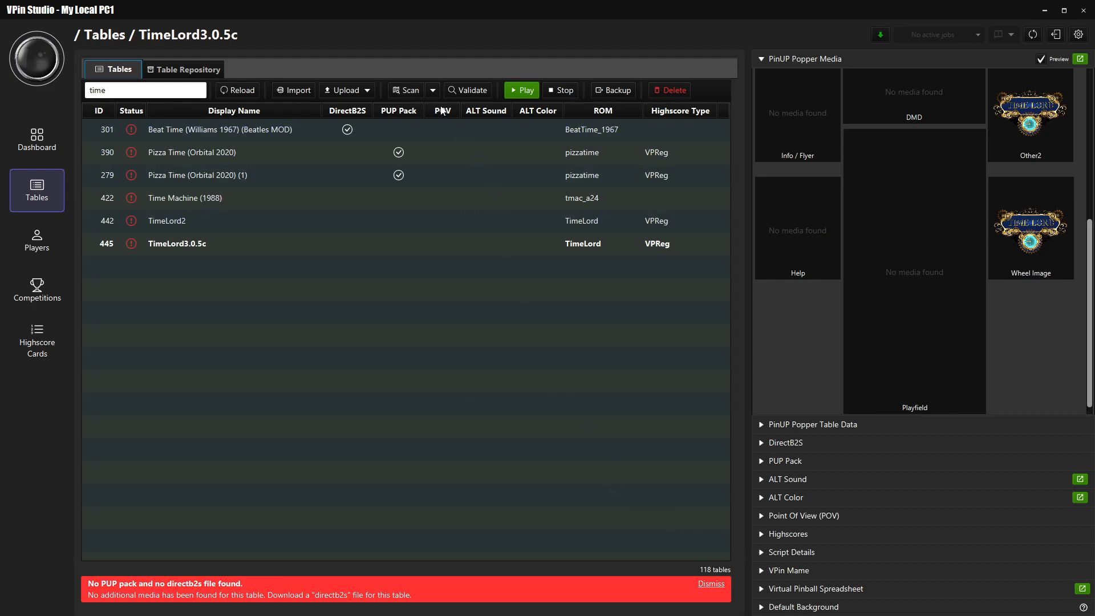
{"action": "left_click", "coordinate": [433, 90]}
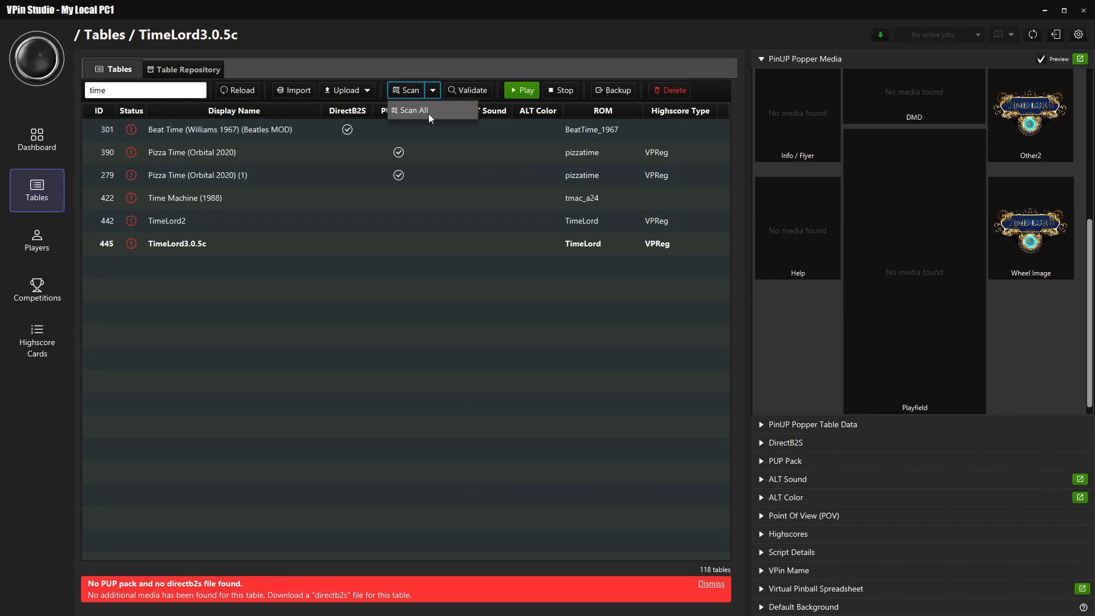
{"action": "left_click", "coordinate": [456, 52]}
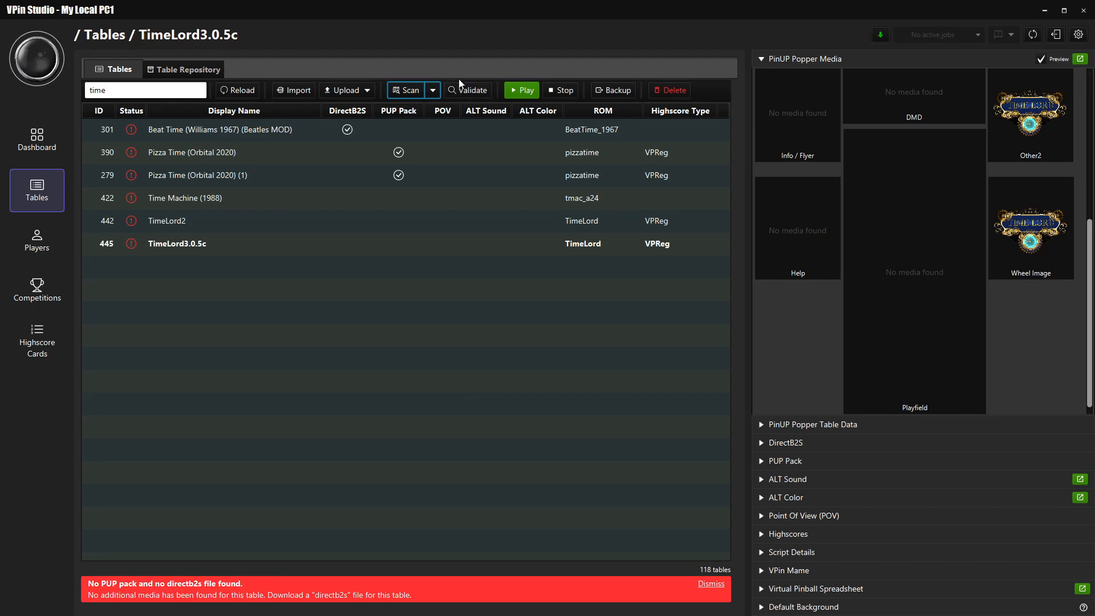
Clear the table search filter and re-validate the Back To The Future table, resetting its dismissed validations.
{"action": "left_click", "coordinate": [157, 92]}
{"action": "key", "text": "ctrl+a"}
{"action": "key", "text": "BackSpace"}
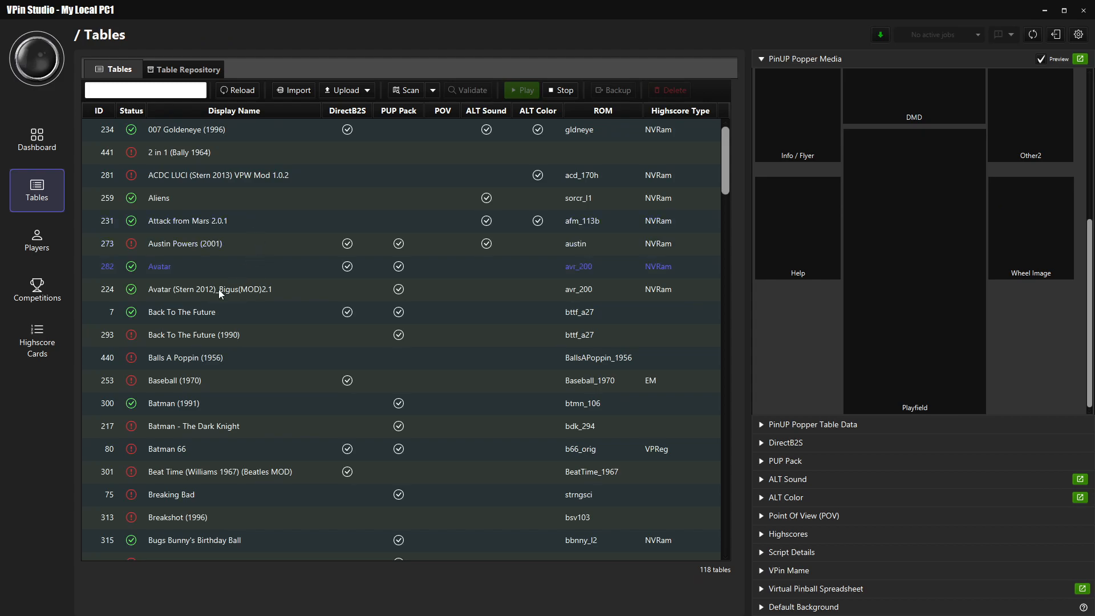
{"action": "left_click", "coordinate": [197, 312]}
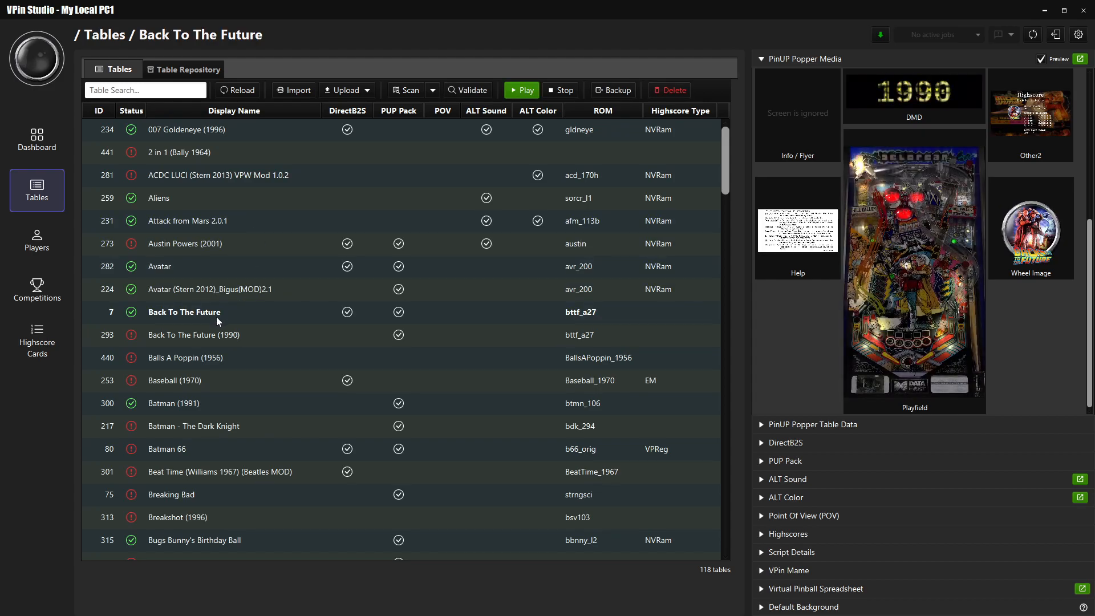
{"action": "left_click", "coordinate": [468, 91]}
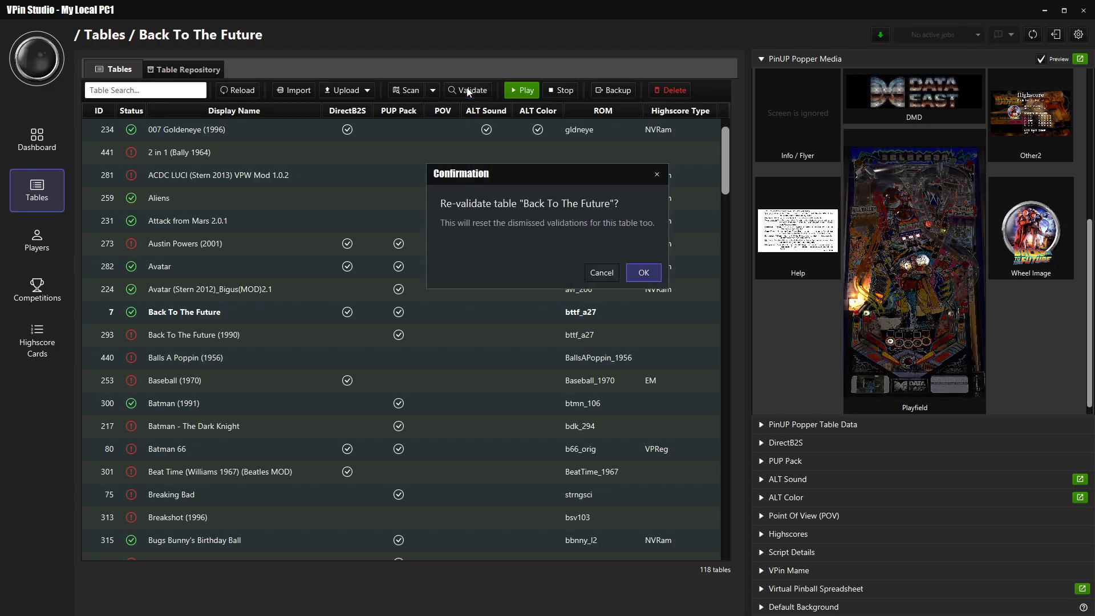
{"action": "left_click", "coordinate": [644, 274]}
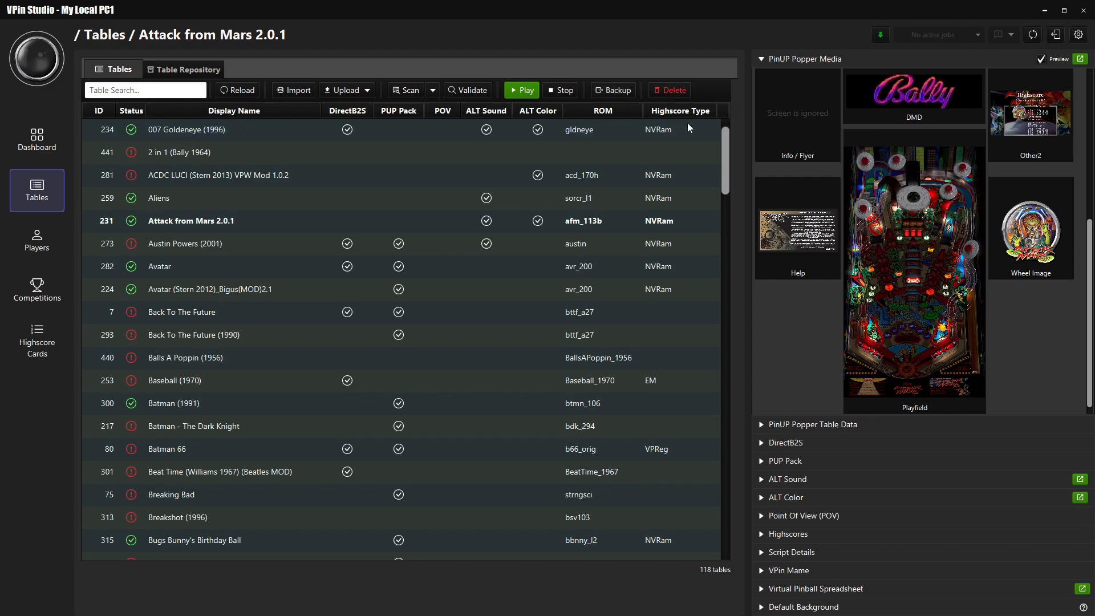
{"action": "left_click_drag", "start_coordinate": [723, 131], "coordinate": [742, 519]}
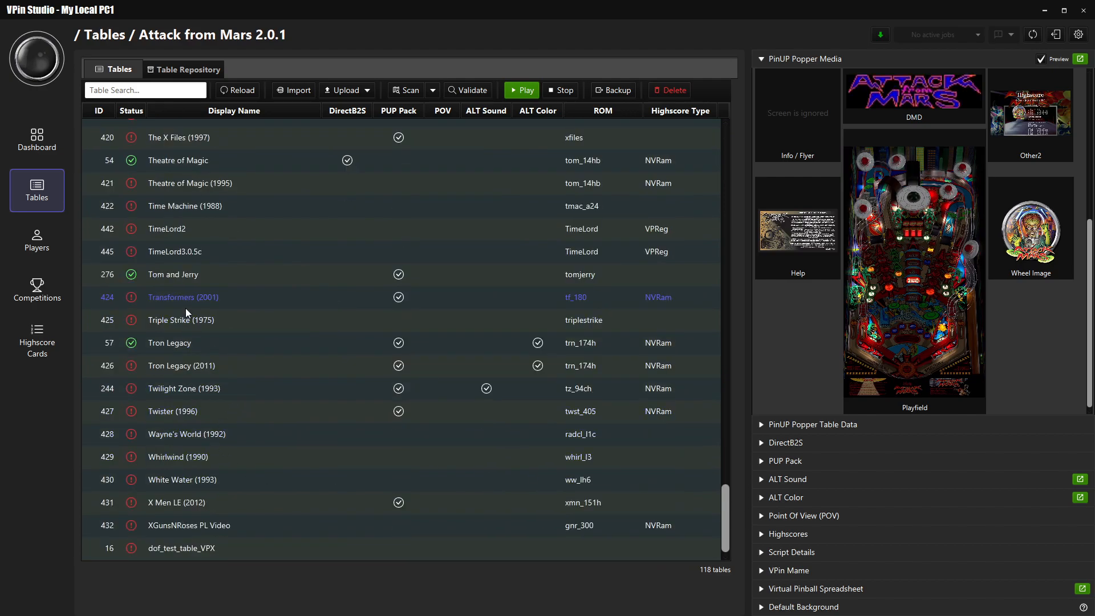
{"action": "left_click", "coordinate": [238, 314]}
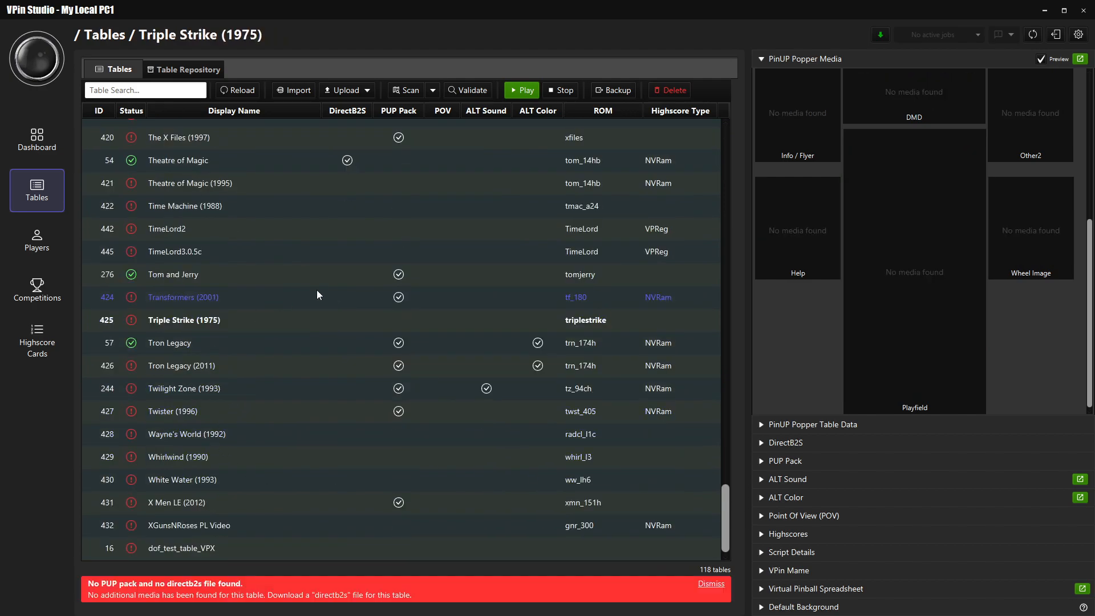
{"action": "left_click", "coordinate": [669, 91]}
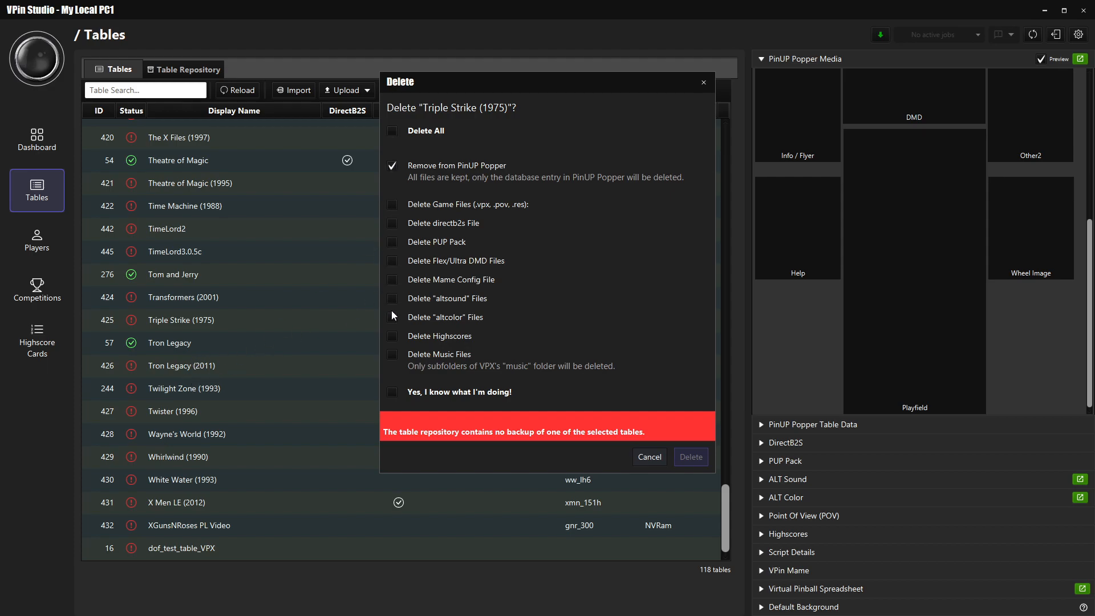
{"action": "left_click", "coordinate": [650, 457]}
Filter the tables by "star" and delete Star Trek - Limited Edition from PinUP Popper along with its game files and directb2s file.
{"action": "type", "text": "tar"}
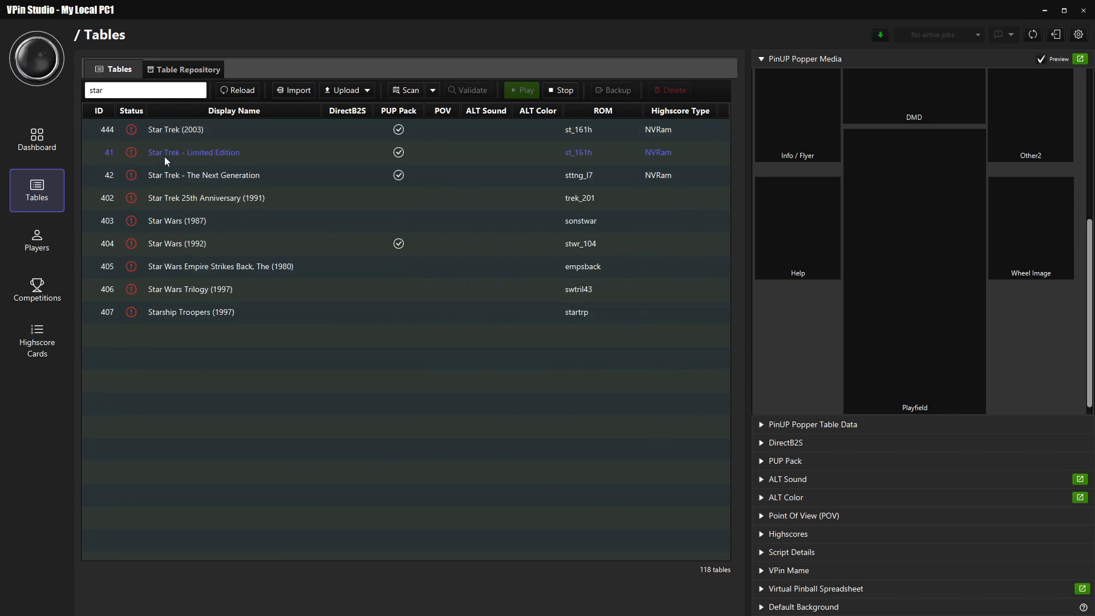
{"action": "left_click", "coordinate": [164, 158]}
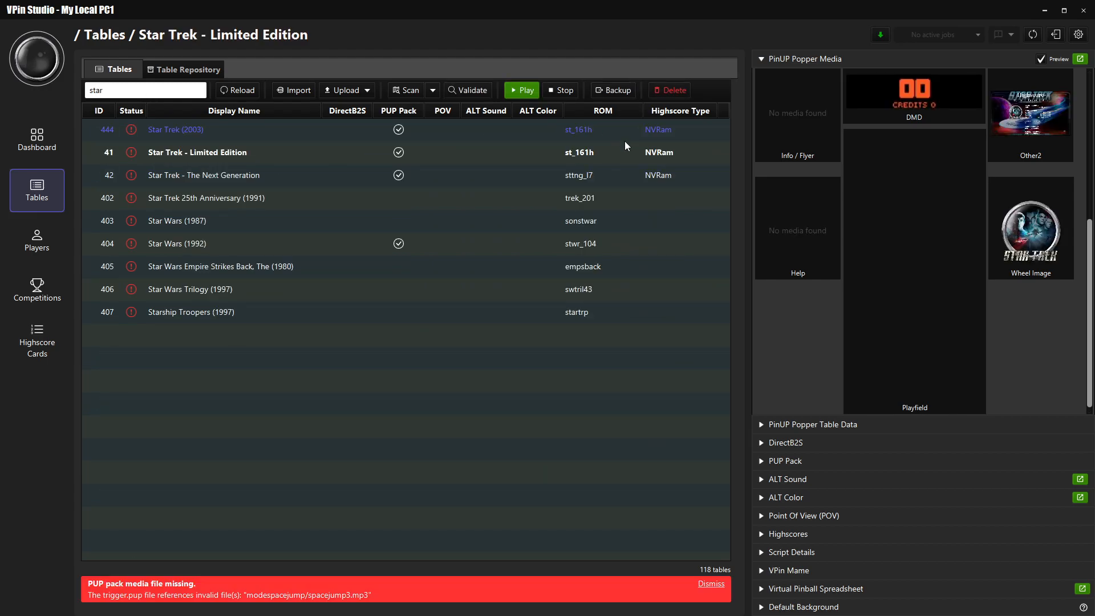
{"action": "left_click", "coordinate": [669, 90]}
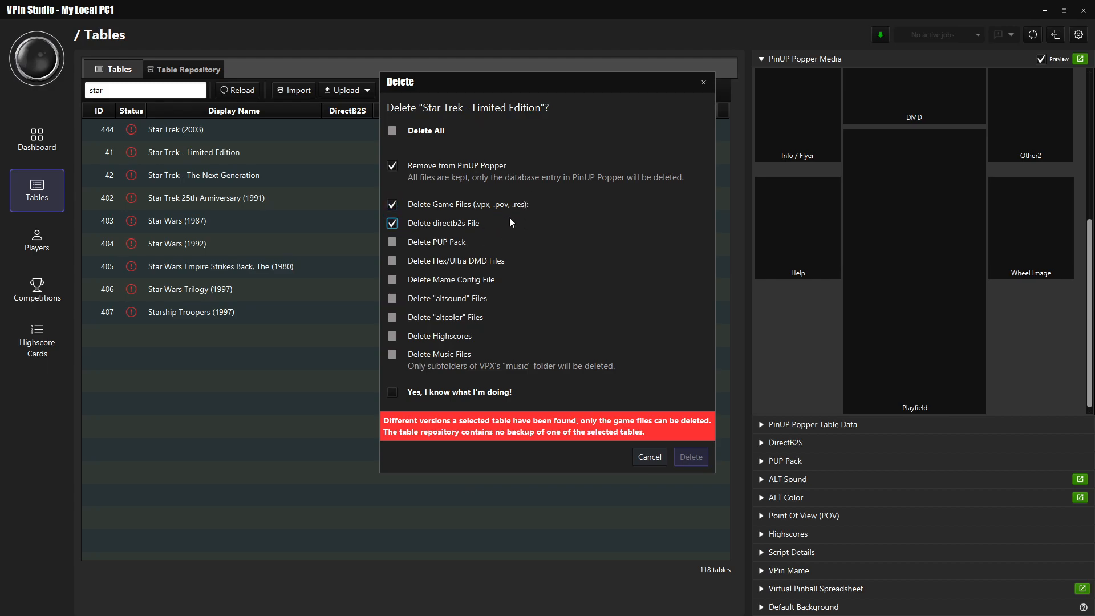
{"action": "left_click", "coordinate": [444, 394]}
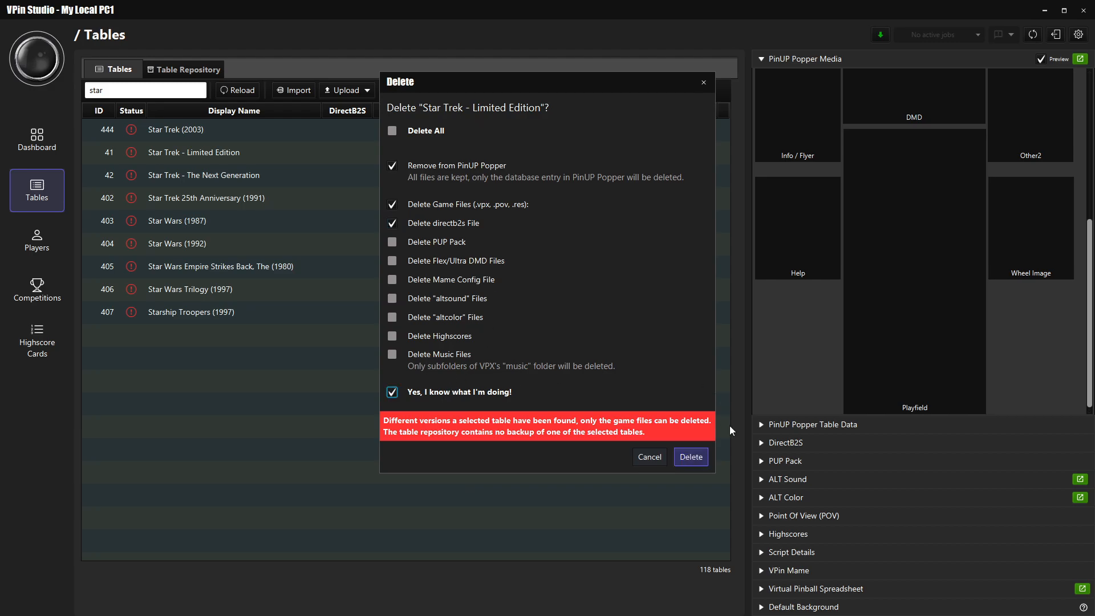
{"action": "left_click", "coordinate": [691, 457]}
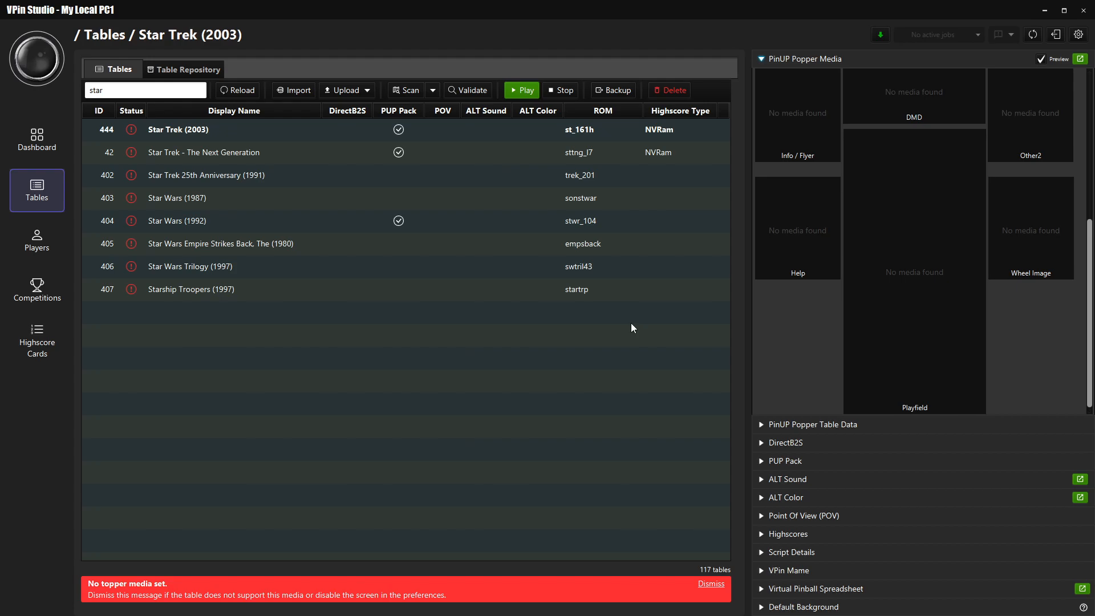
{"action": "scroll", "coordinate": [1092, 235], "scroll_direction": "up", "scroll_amount": 5}
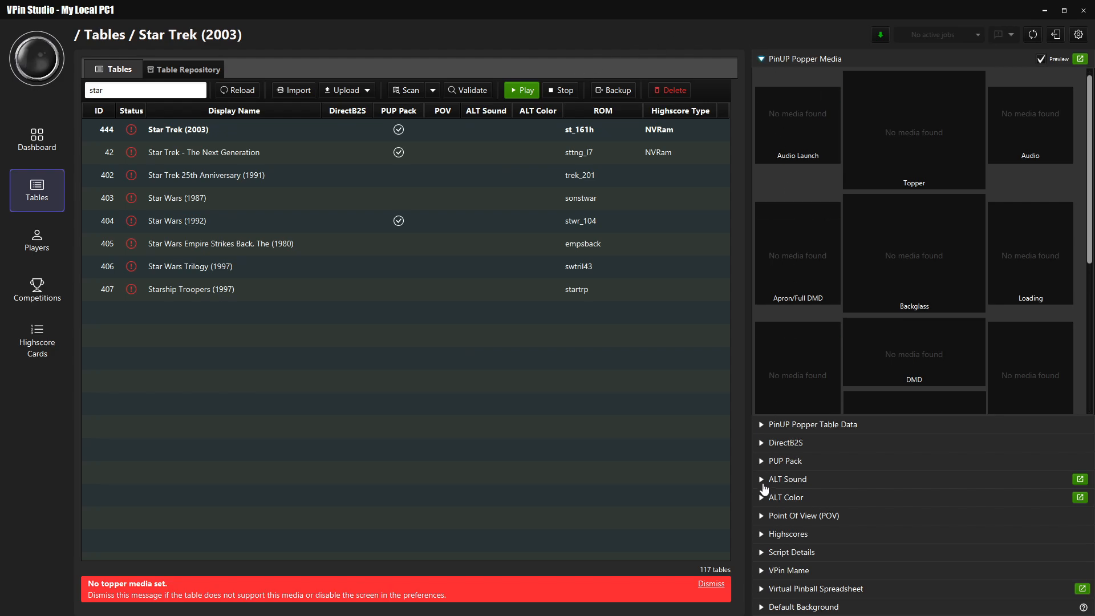
{"action": "mouse_move", "coordinate": [765, 413]}
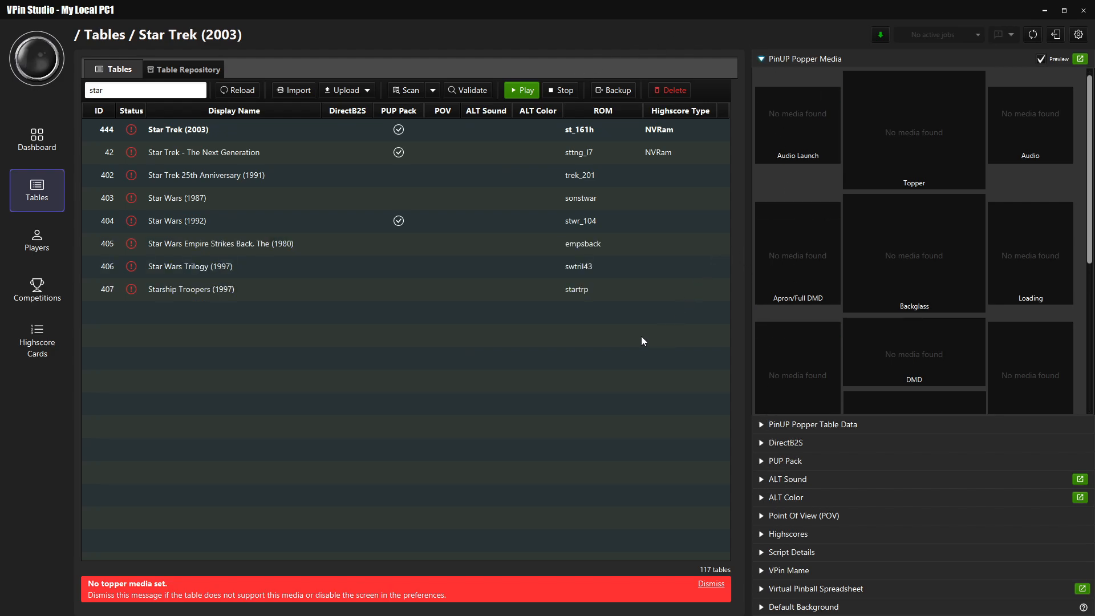